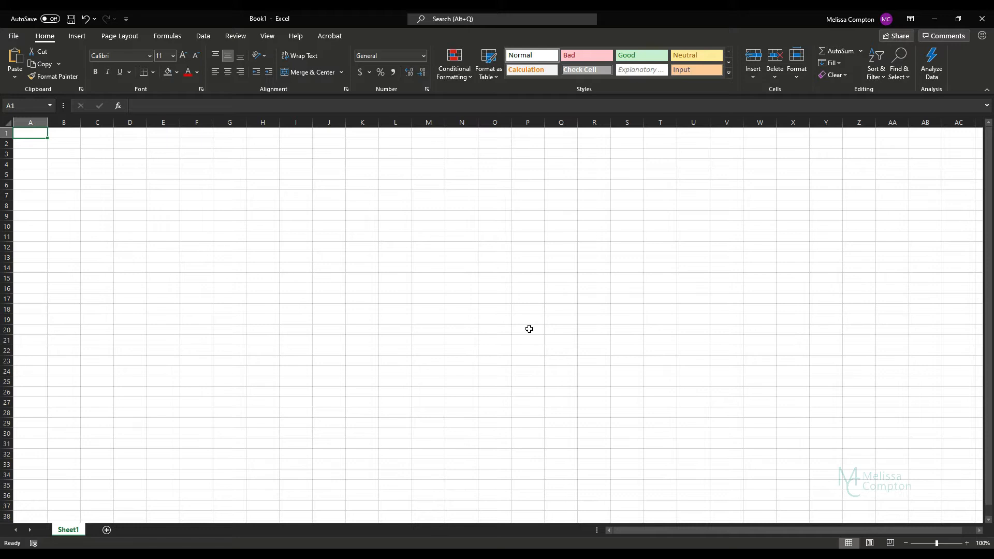
- Switch from the blank Excel Book1 to the Word document Document1 with Alt+Tab
key("alt+Tab")
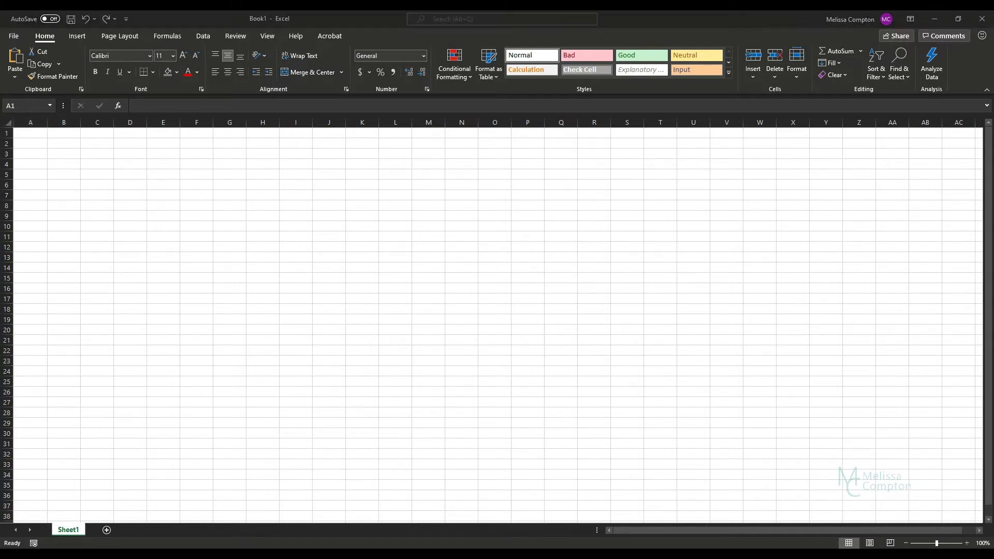
- Copy the six fruit lines, Apples through Watermelon, from Word into Excel cells A1:A6
left_click(300, 266)
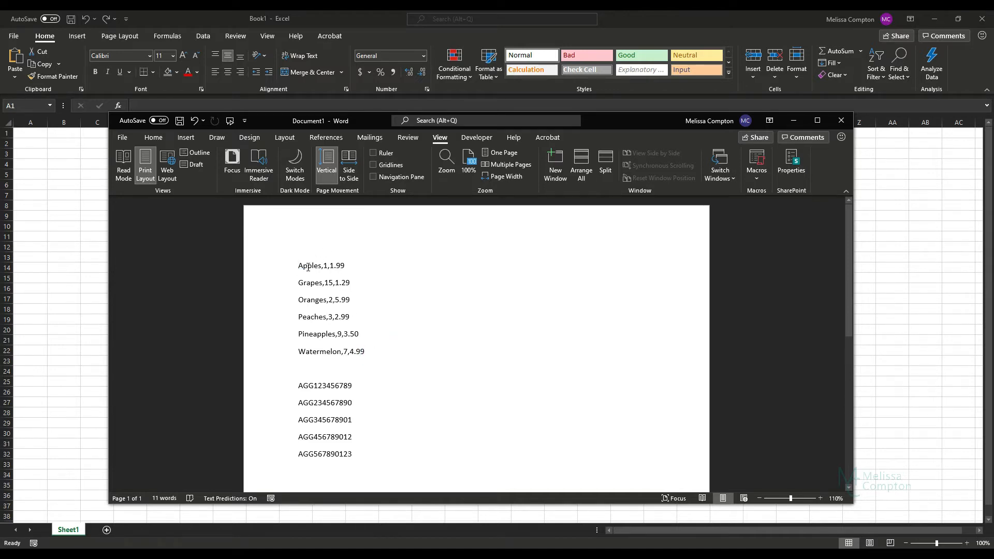
left_click_drag(372, 351, 284, 269)
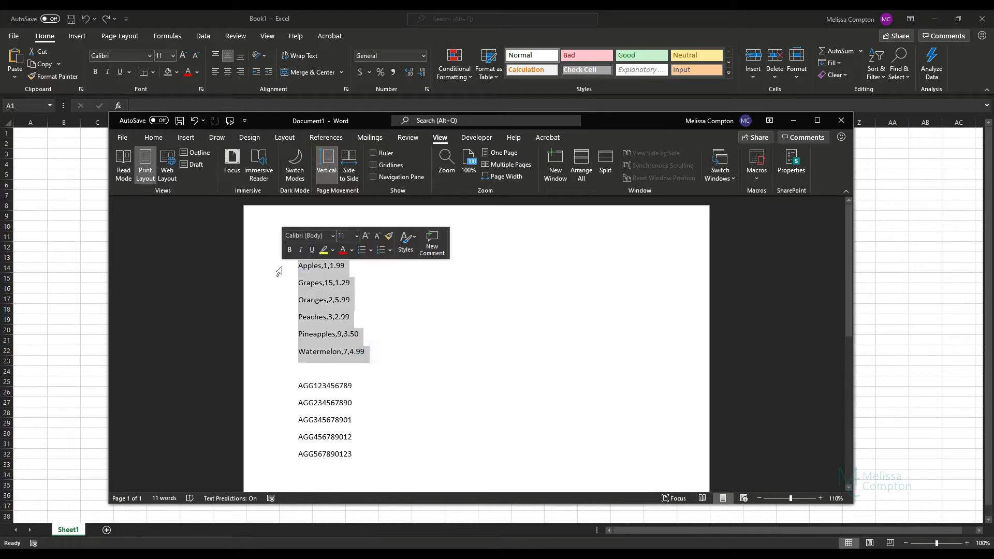
key("ctrl+c")
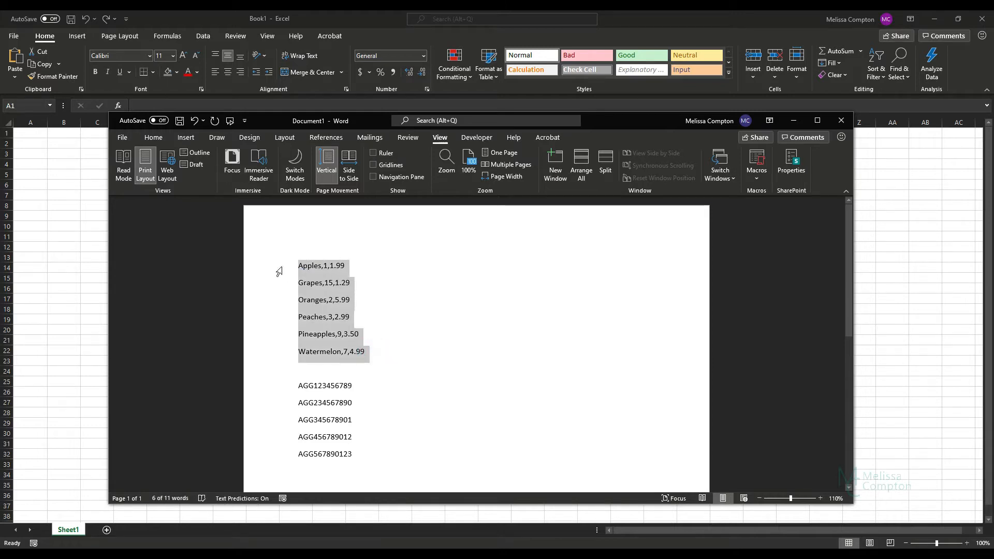
left_click(29, 131)
key("ctrl+v")
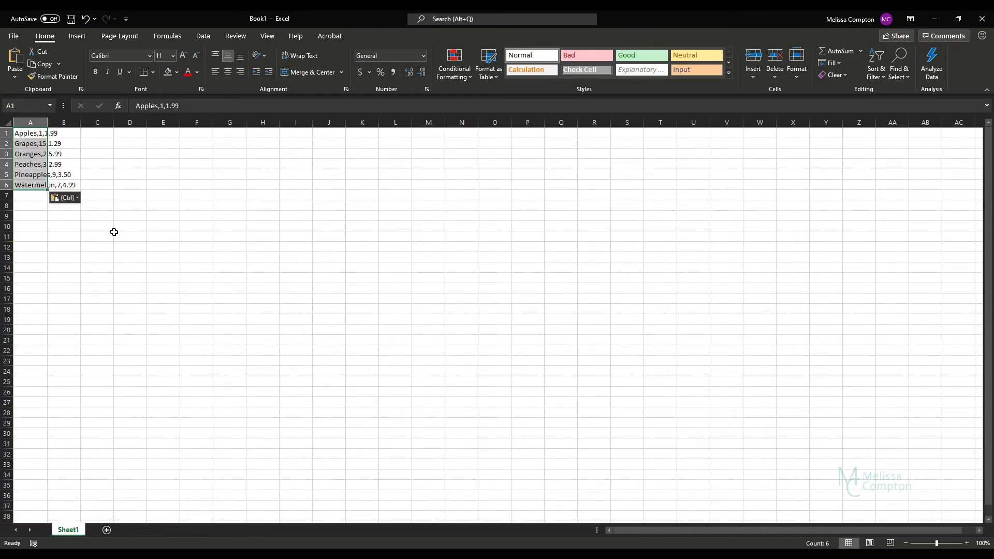
- Try Text to Columns on A1:B6, dismiss the one-column warning, then rerun it on A1:A6
left_click(23, 205)
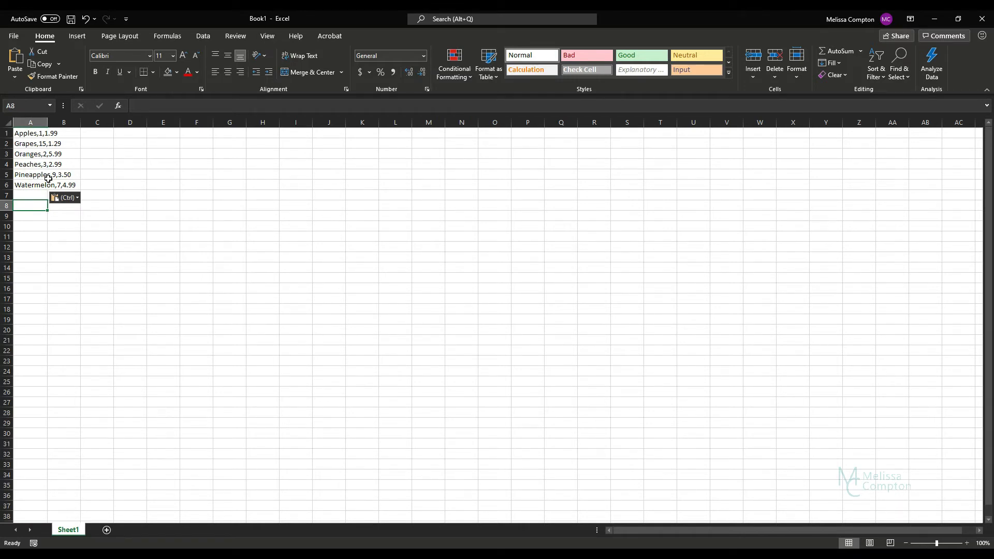
left_click_drag(23, 136, 61, 185)
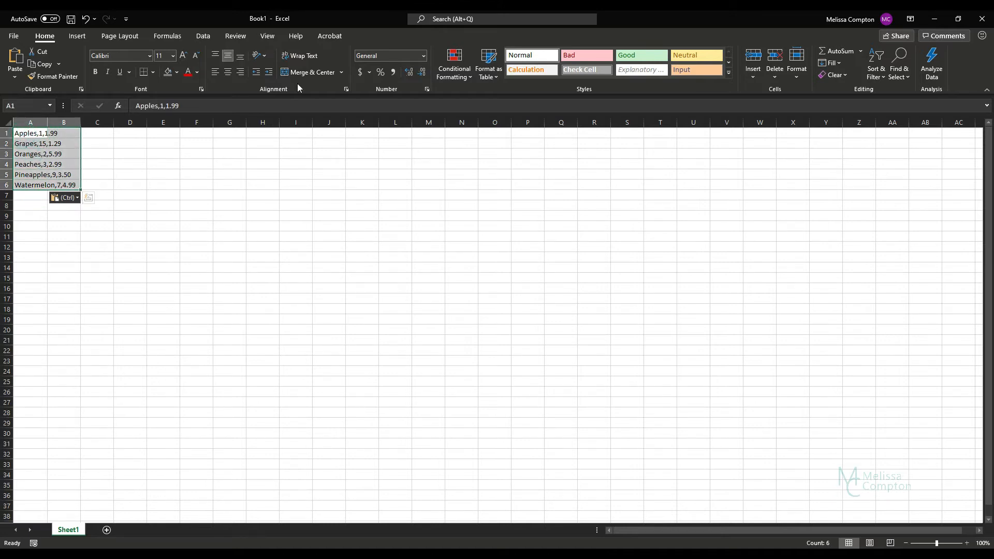
left_click(213, 37)
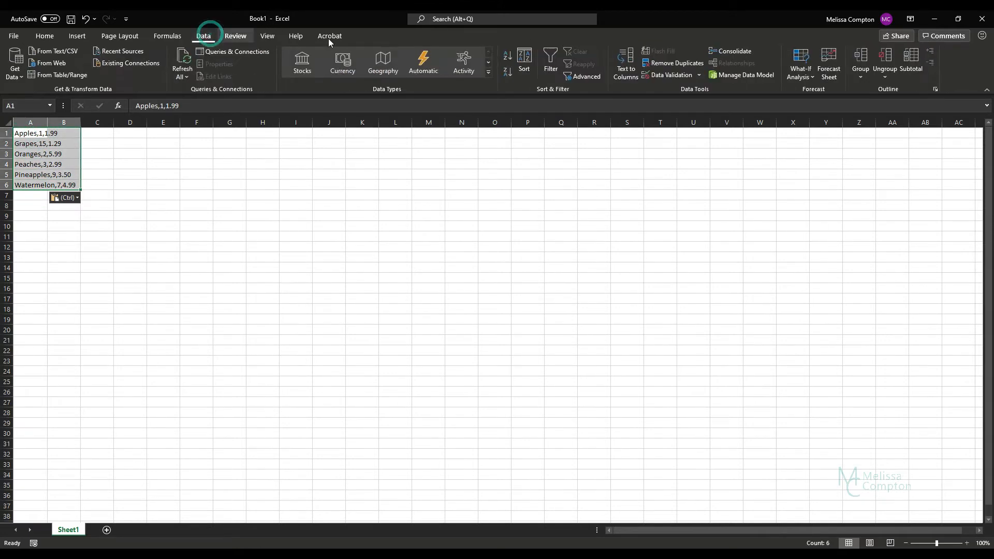
left_click(626, 64)
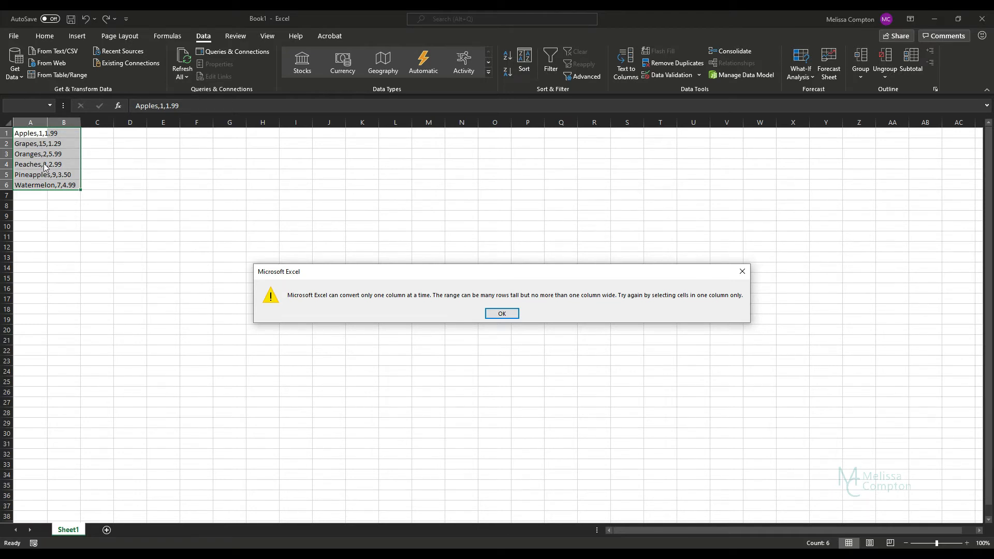
left_click(502, 315)
left_click_drag(33, 134, 36, 185)
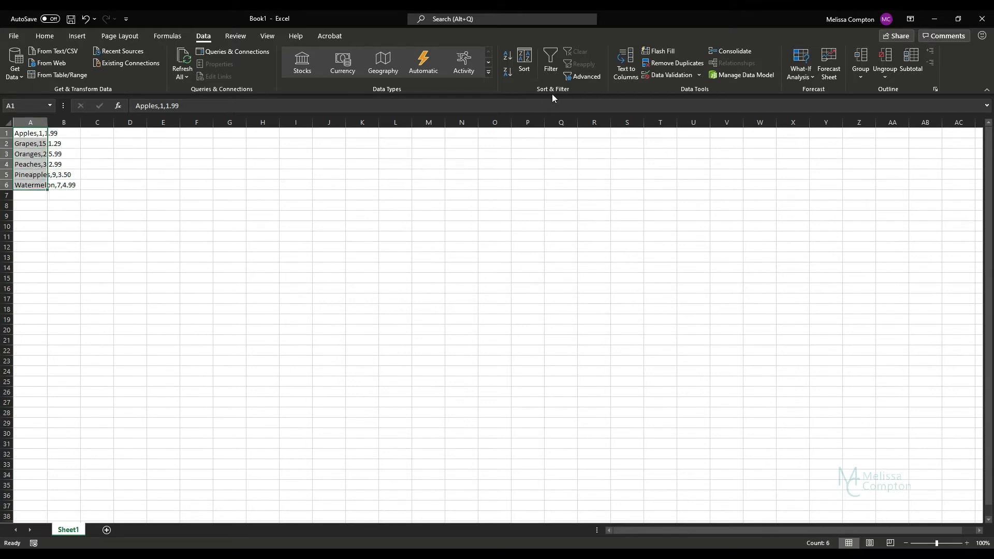
left_click(626, 68)
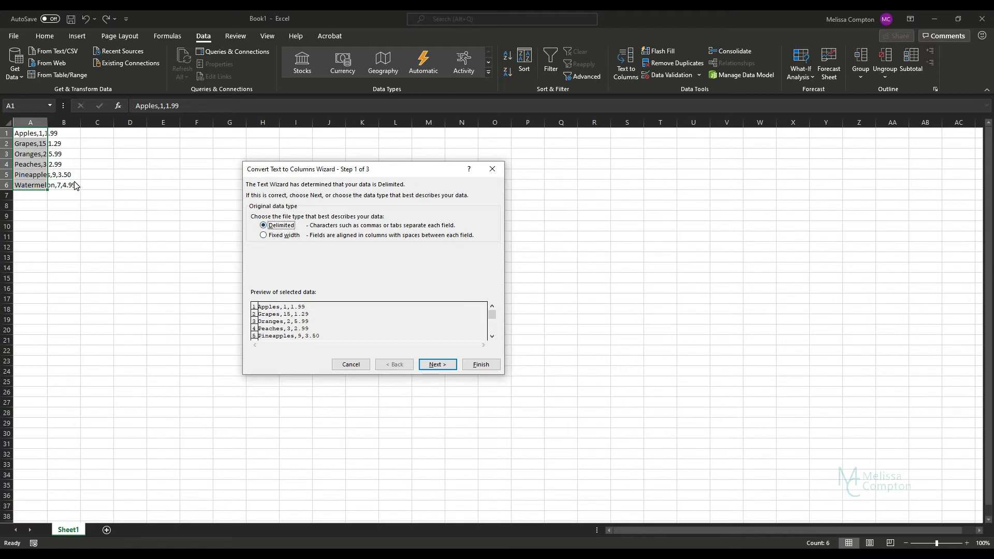
- Try an Other '/' delimiter, remove it, and leave only Comma checked as the delimiter
left_click(437, 365)
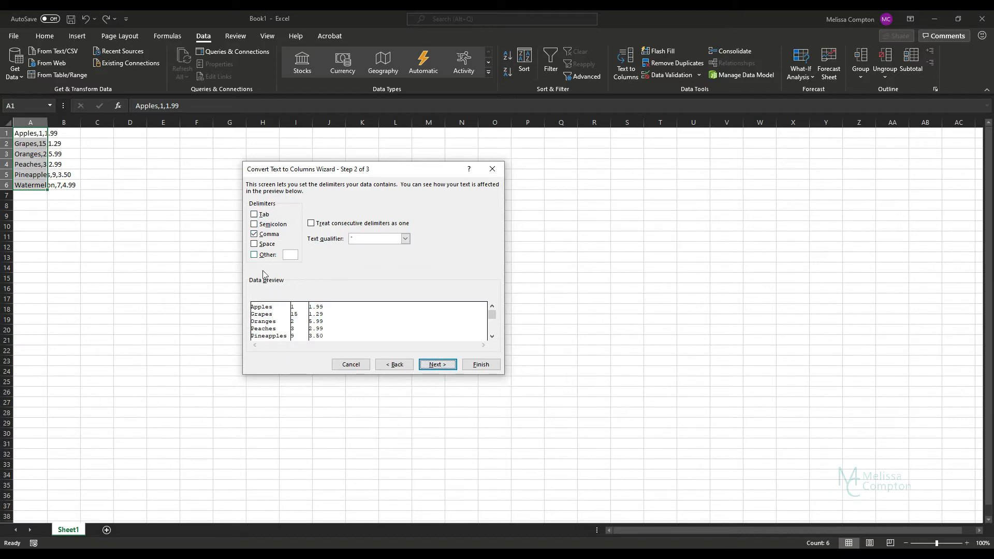
left_click(254, 234)
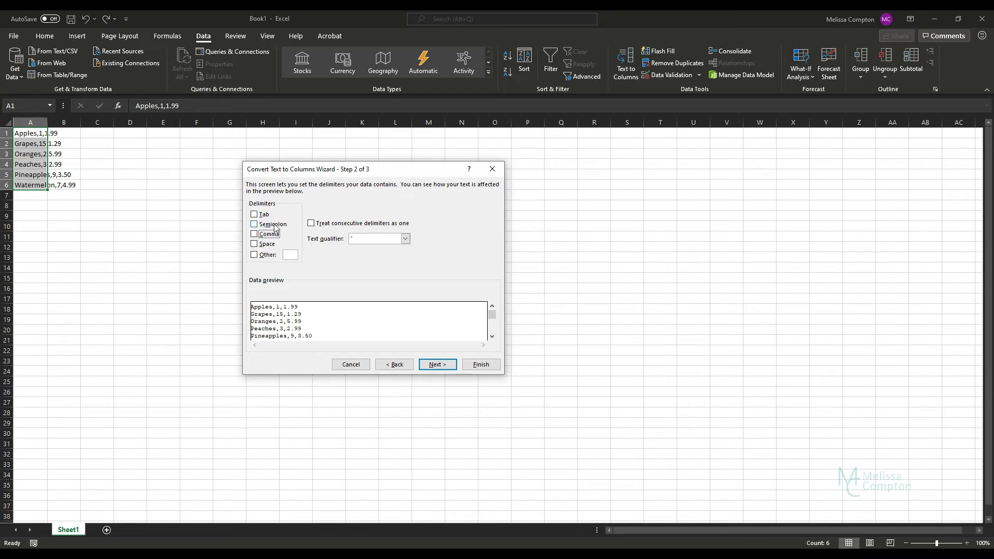
left_click(254, 255)
left_click(295, 254)
left_click(254, 256)
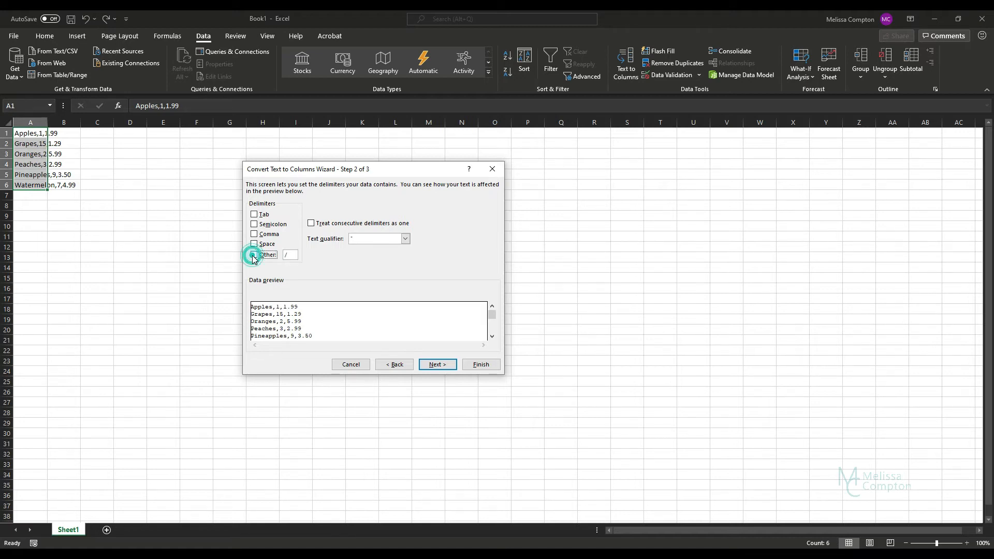
left_click_drag(293, 255, 266, 258)
key("BackSpace")
left_click(253, 254)
left_click(258, 235)
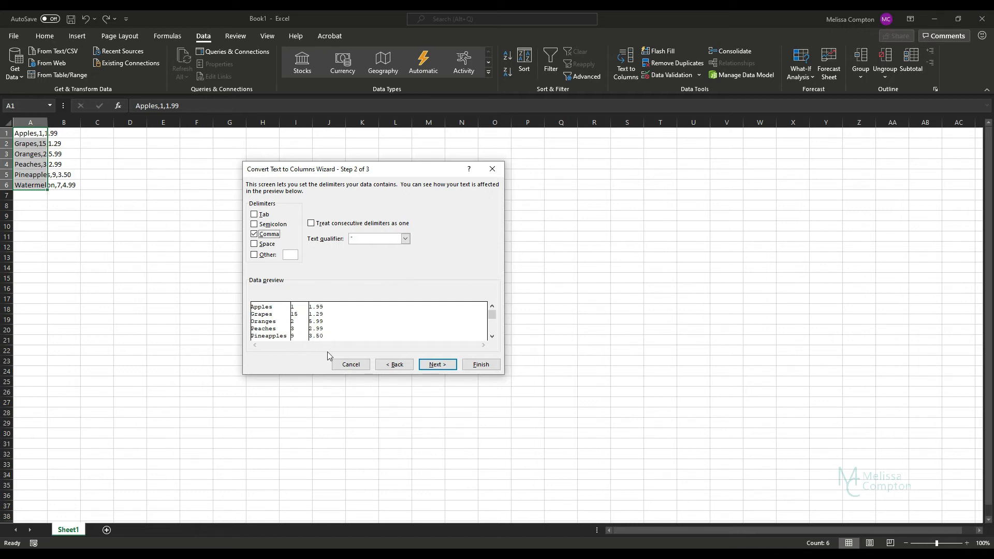
- Preview the skip option, keep every column General, and finish splitting into columns A–C
left_click(437, 366)
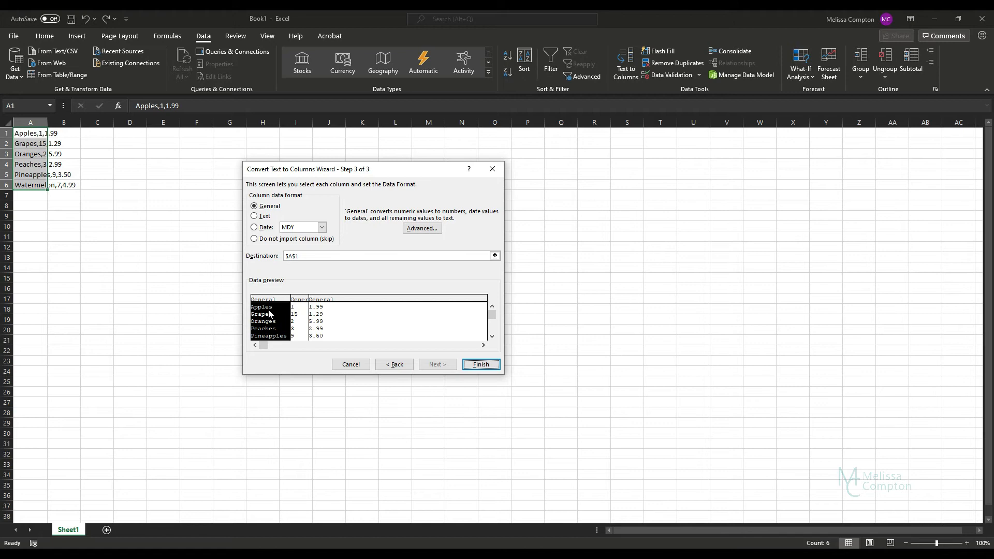
left_click(300, 318)
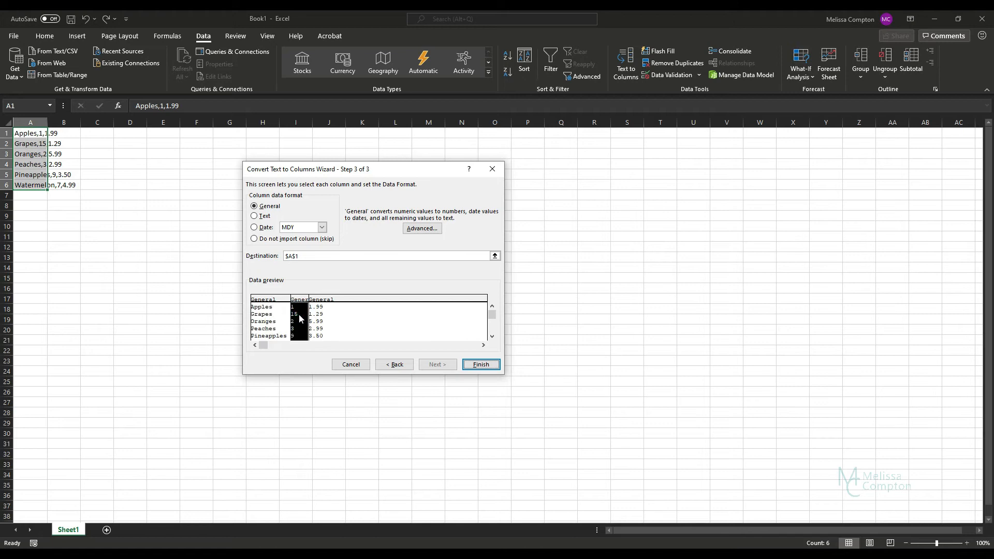
left_click(255, 239)
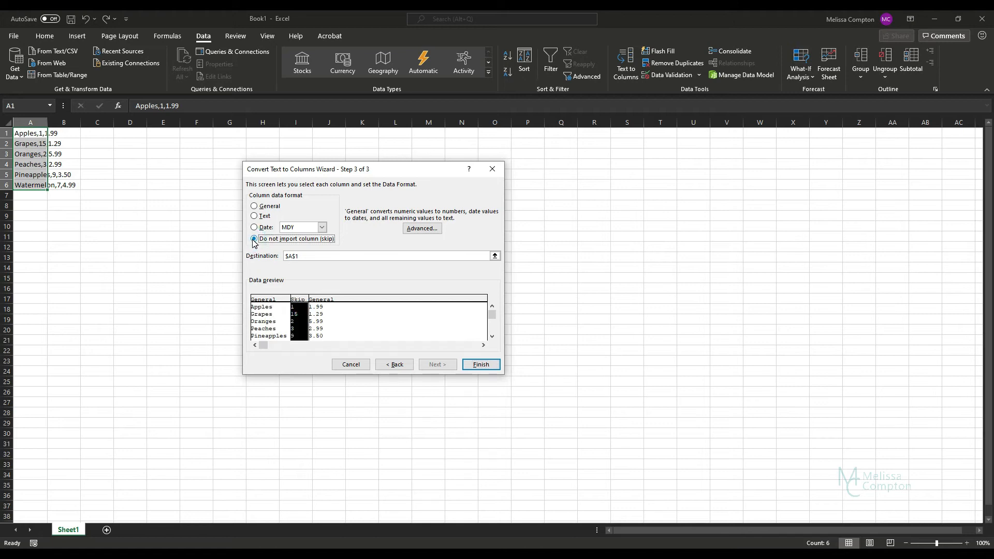
left_click(254, 206)
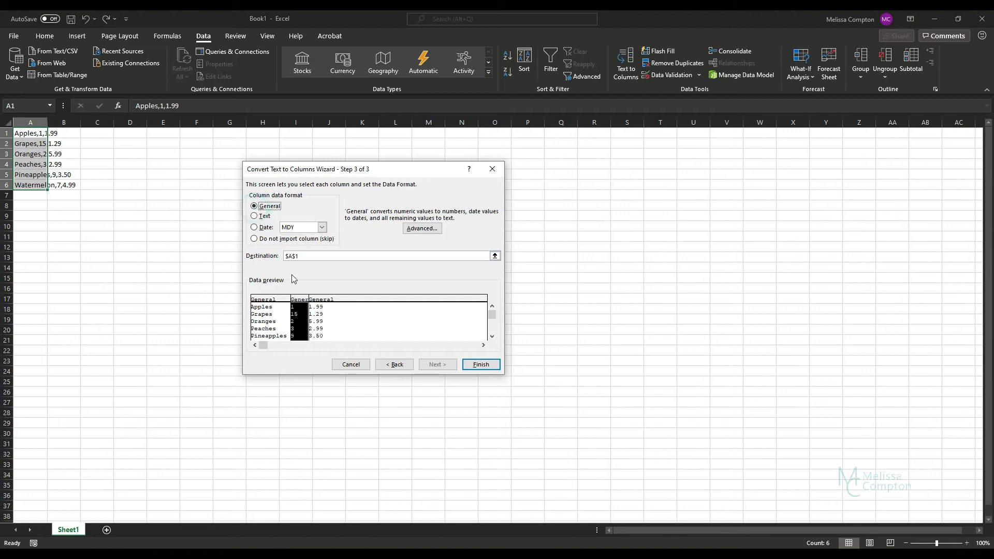
left_click(272, 310)
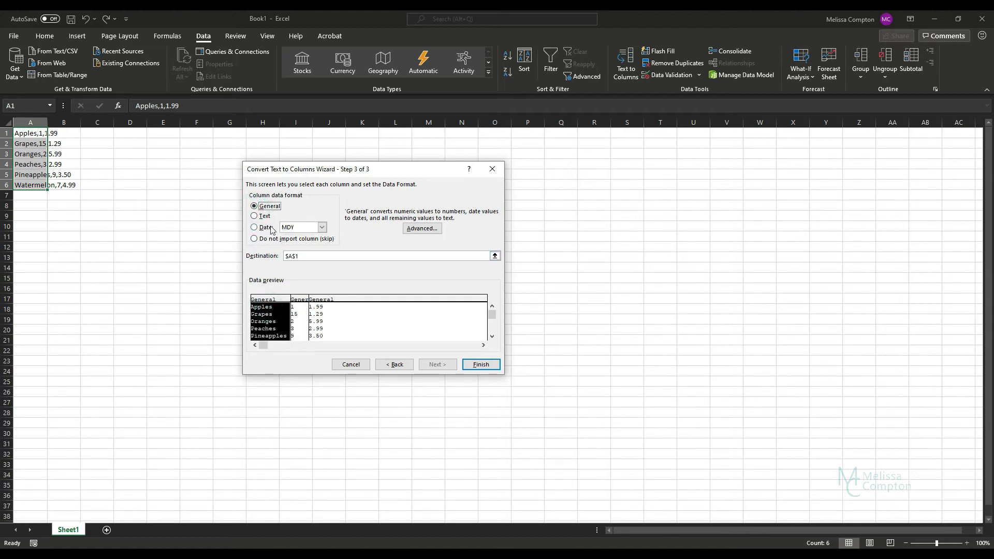
left_click(479, 365)
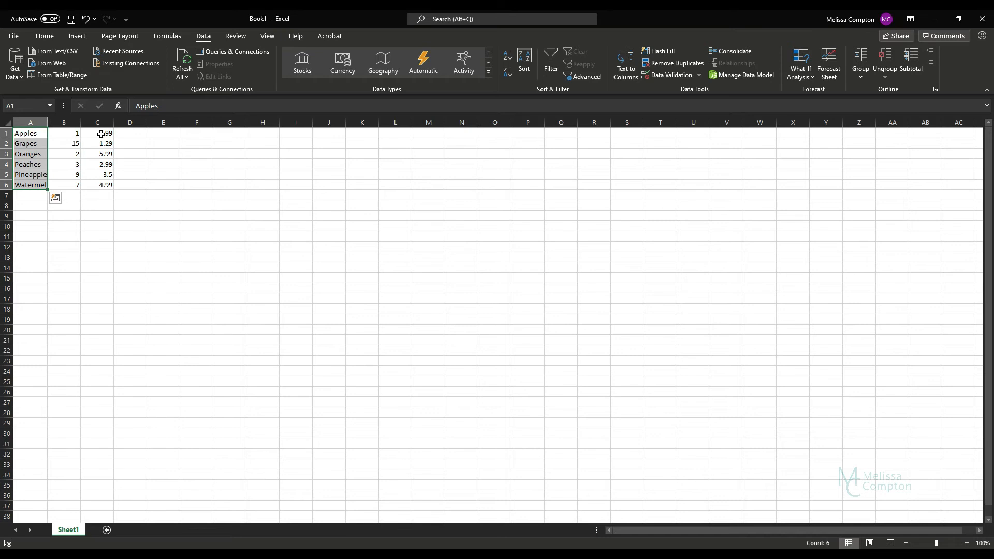
- Insert an empty row above the fruit data at row 1
left_click(8, 133)
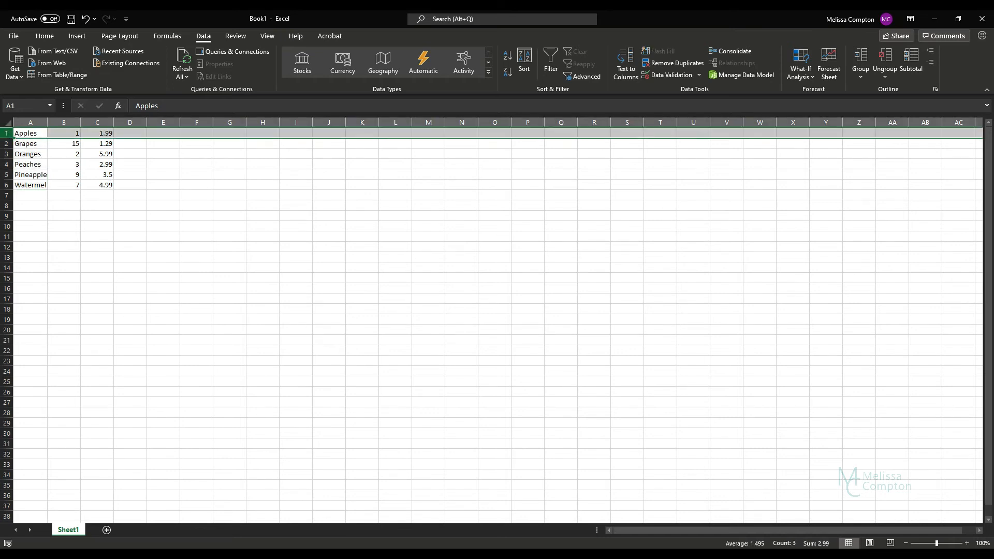
right_click(9, 135)
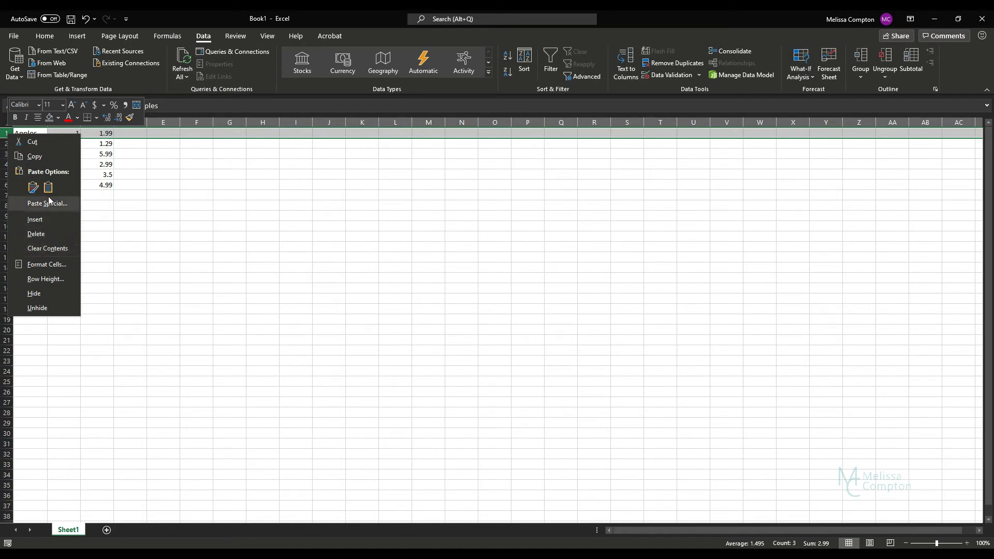
left_click(47, 221)
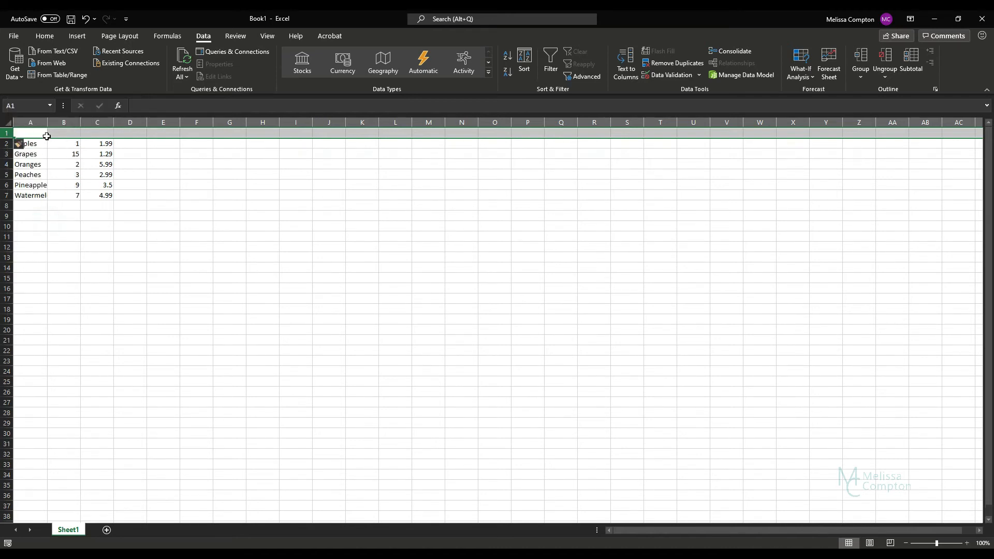
- Apply the Currency number format to the price cells, then select the fruit data in A2:C7
left_click_drag(40, 132, 102, 197)
right_click(102, 197)
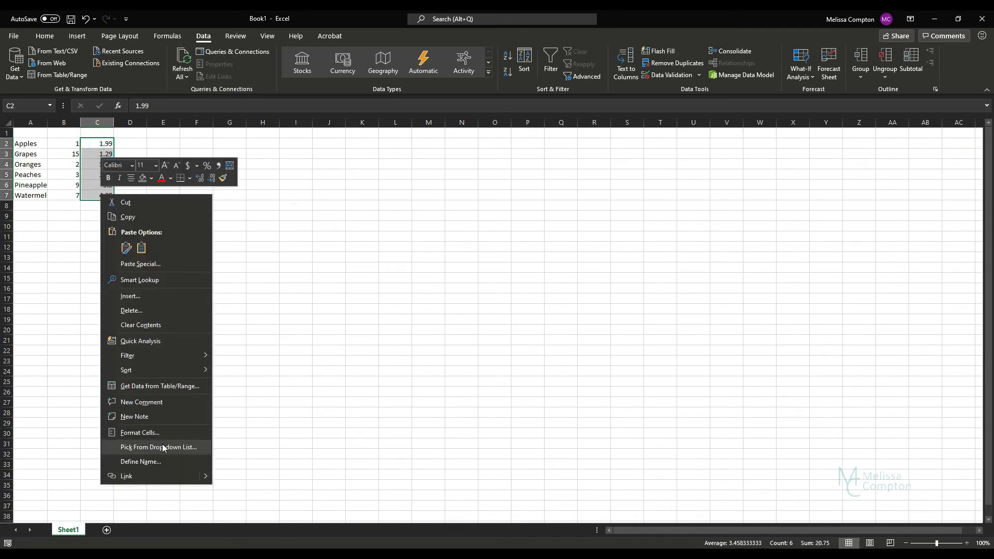
left_click(162, 432)
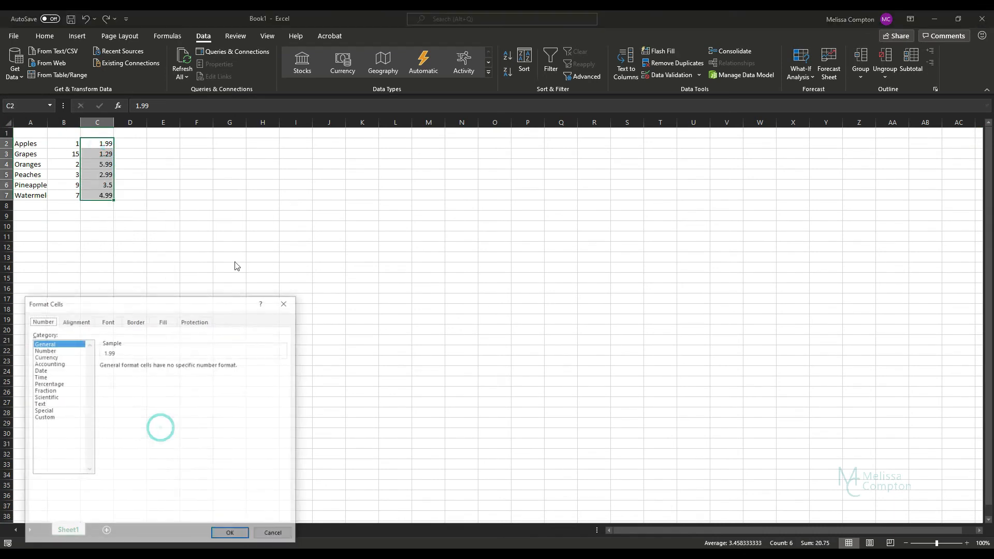
left_click(45, 357)
left_click(231, 535)
left_click_drag(104, 195, 27, 145)
- Delete the fruit data from A2:C7, then select the five AGG product code lines in Word
key("Delete")
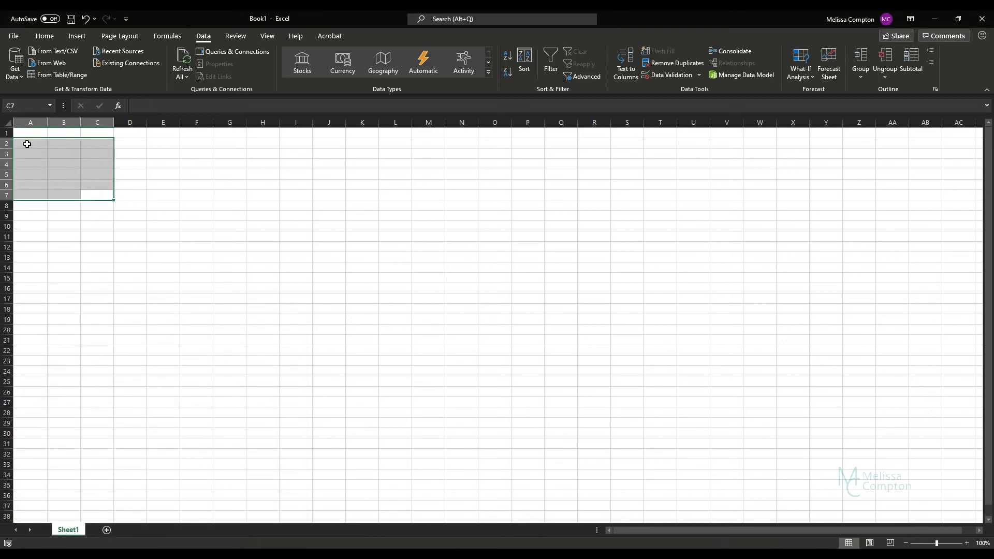
left_click(22, 133)
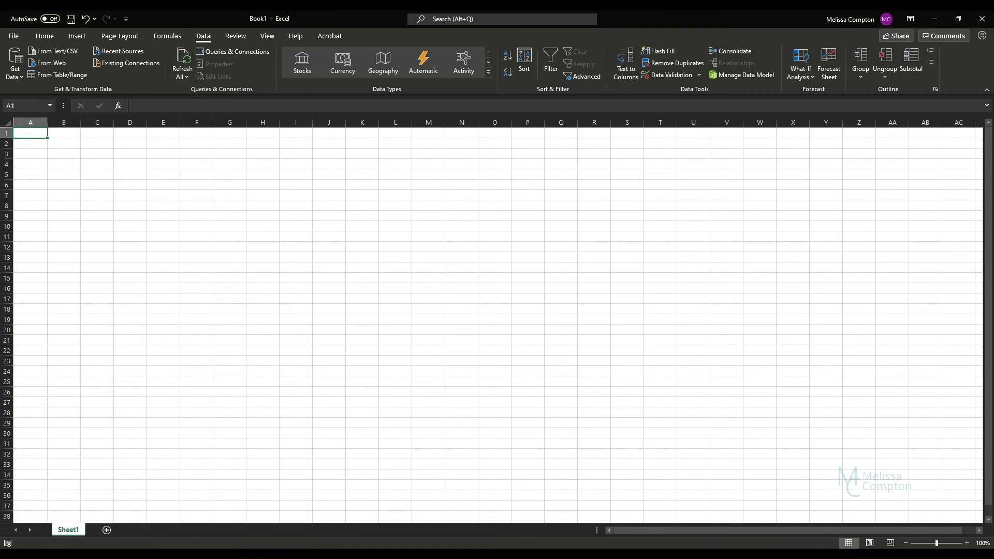
left_click(241, 555)
left_click(357, 453)
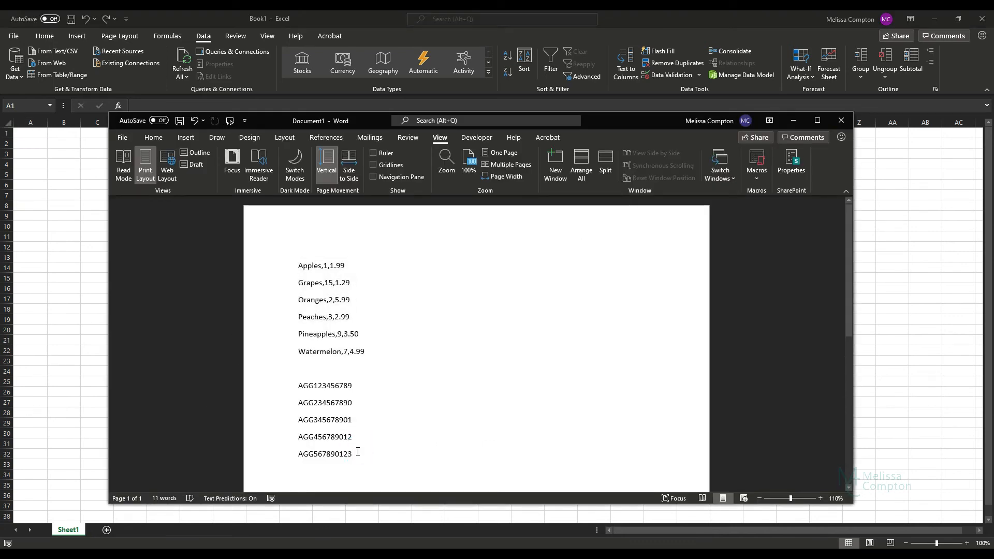
left_click_drag(357, 453, 285, 396)
key("ctrl+c")
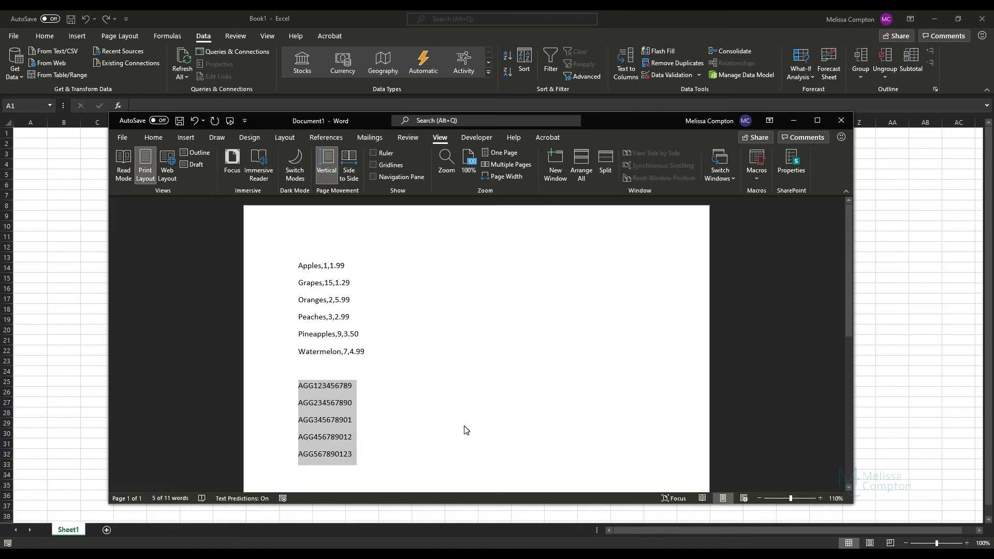
left_click(34, 135)
- Paste the AGG codes into A1:A5 and split them at a fixed width after AGG1234
key("ctrl+v")
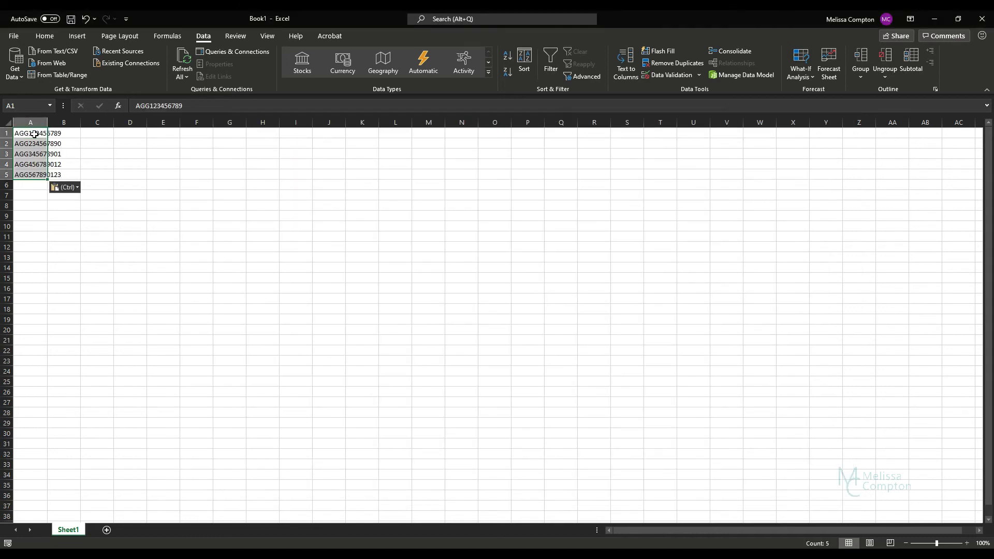
left_click_drag(34, 134, 35, 173)
key("ctrl+c")
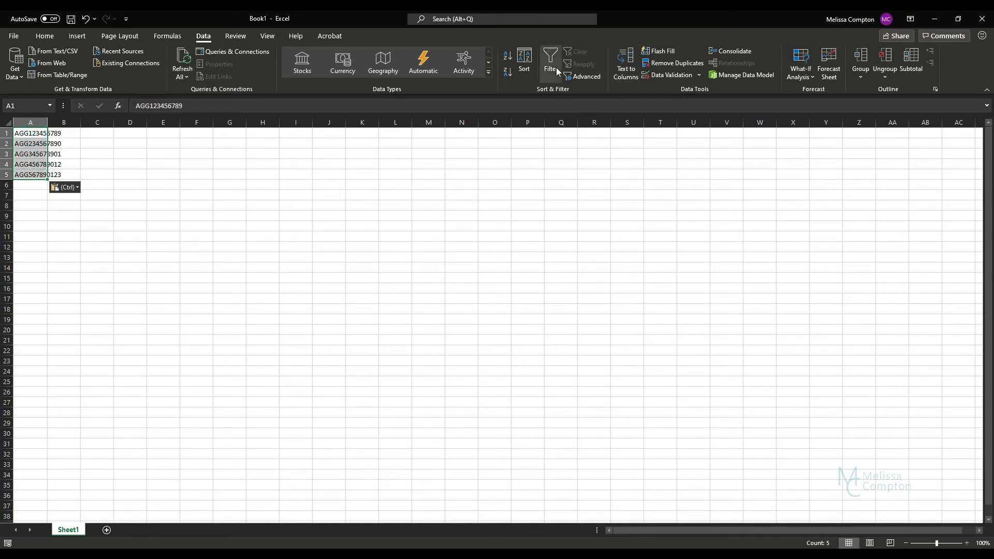
left_click(629, 73)
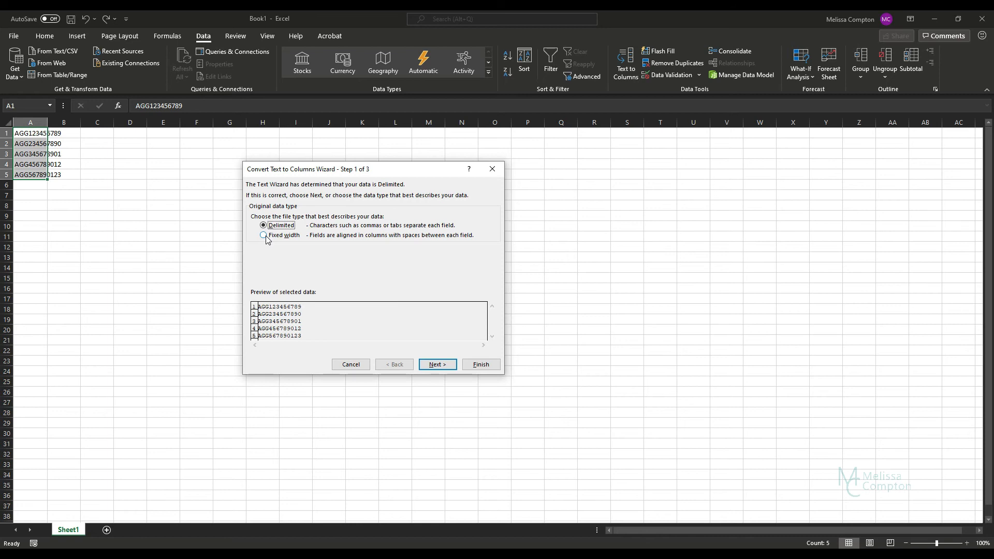
left_click(266, 237)
left_click(437, 365)
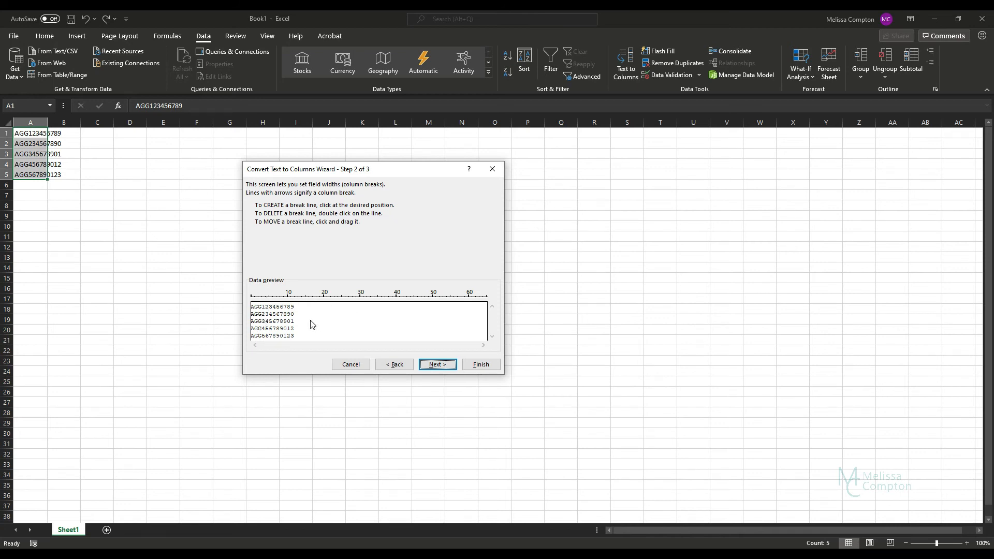
left_click(275, 308)
left_click(438, 366)
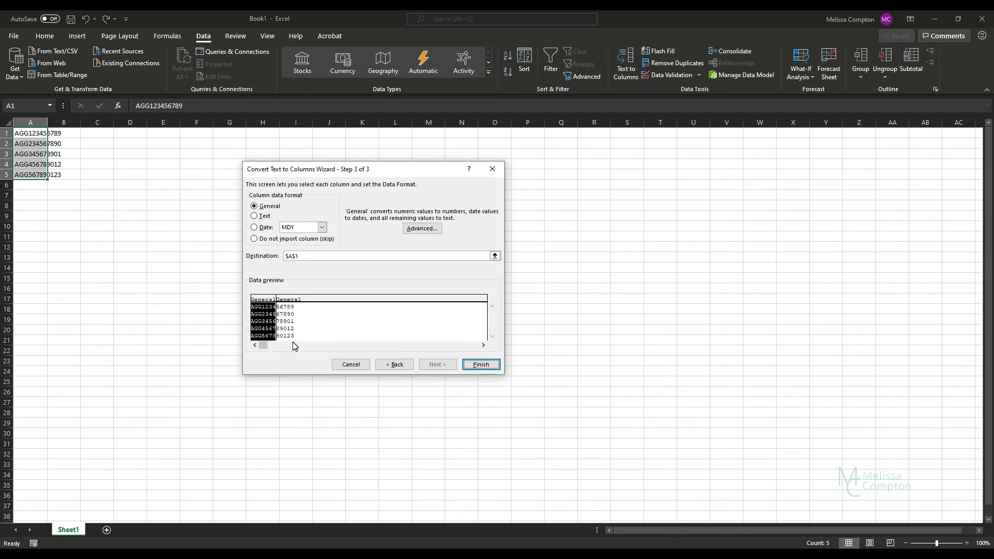
left_click(478, 367)
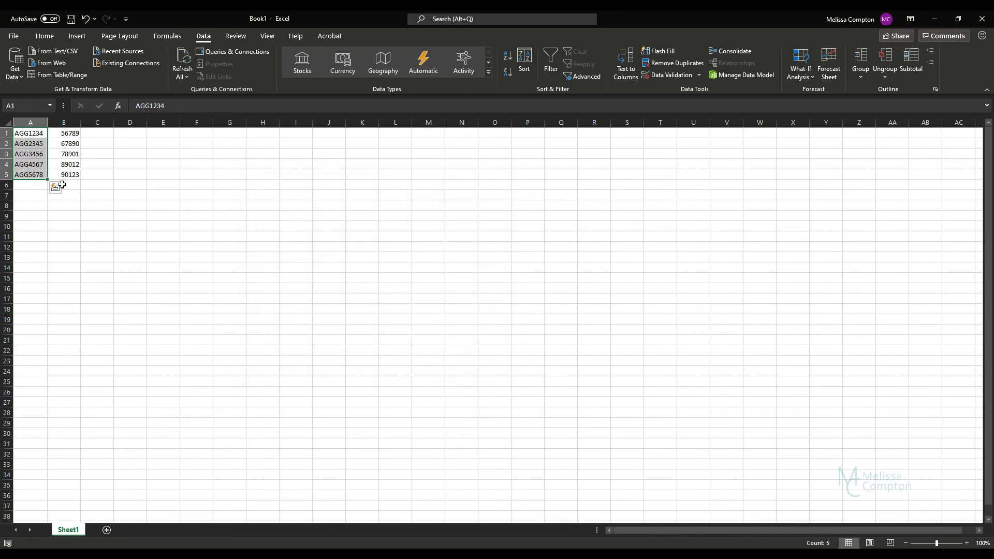
- Clear the split results in A1:B5 and paste the full AGG codes back into A1:A5
left_click_drag(75, 176, 23, 138)
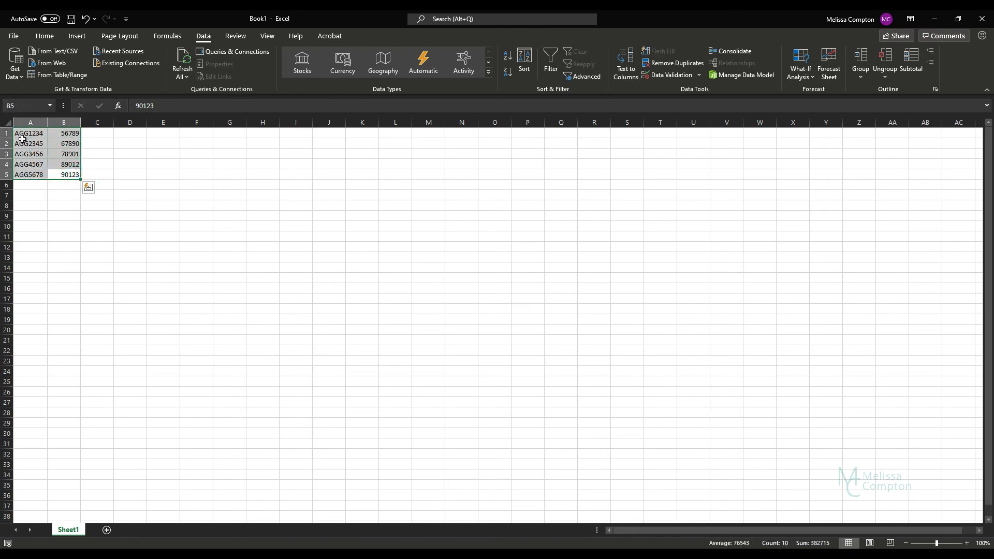
key("Delete")
mouse_move(226, 556)
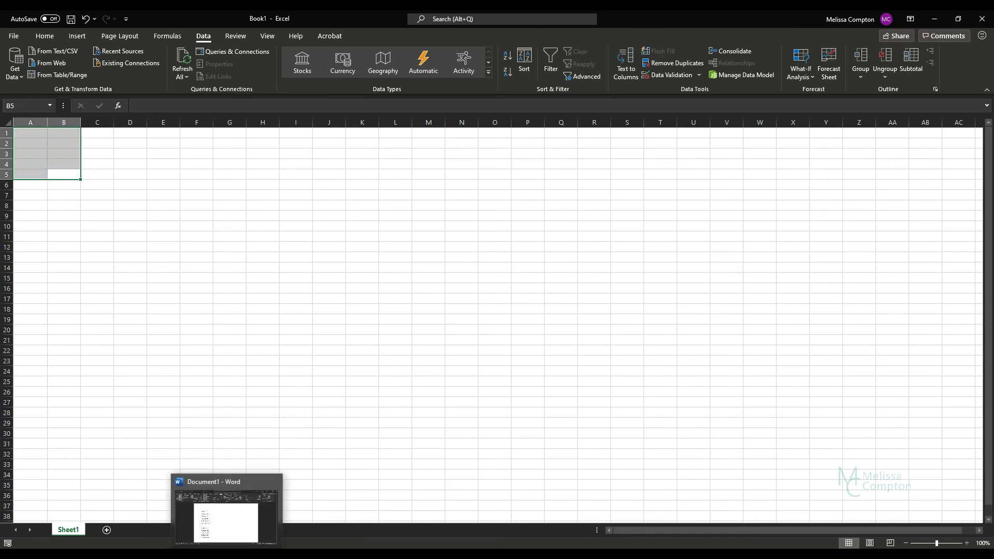
left_click(23, 136)
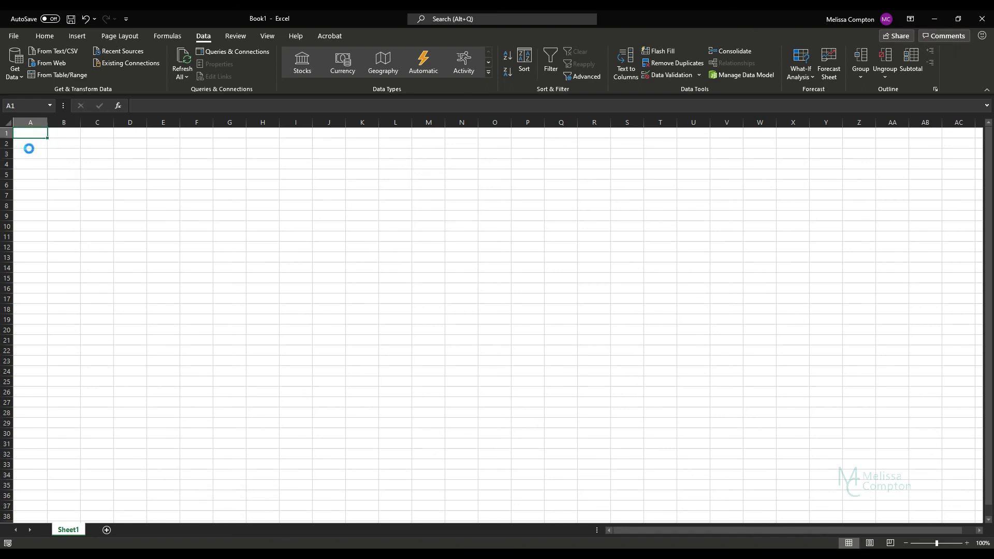
key("ctrl+v")
left_click_drag(21, 134, 28, 173)
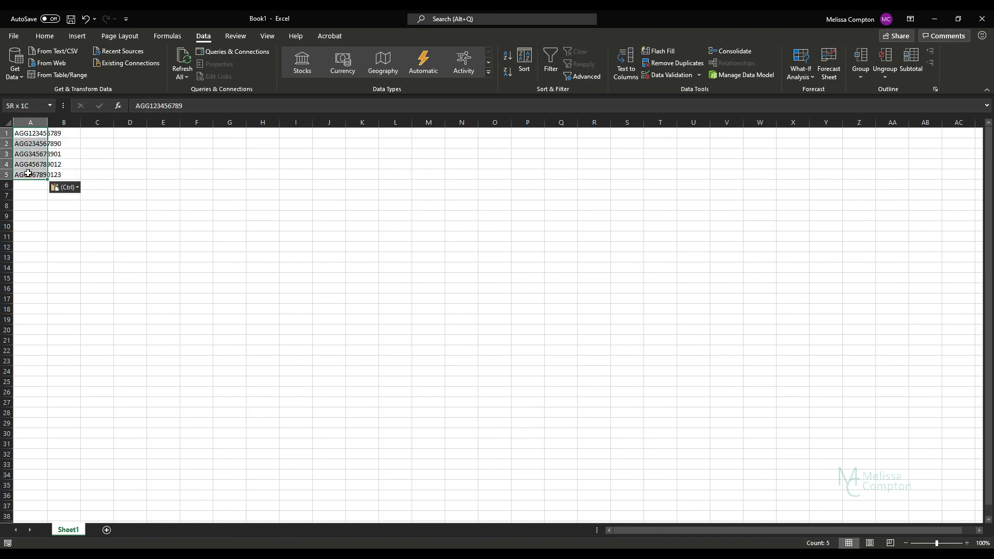
- Rerun the fixed-width split after AGG1234, marking the trailing-digits column as Do not import
left_click(626, 64)
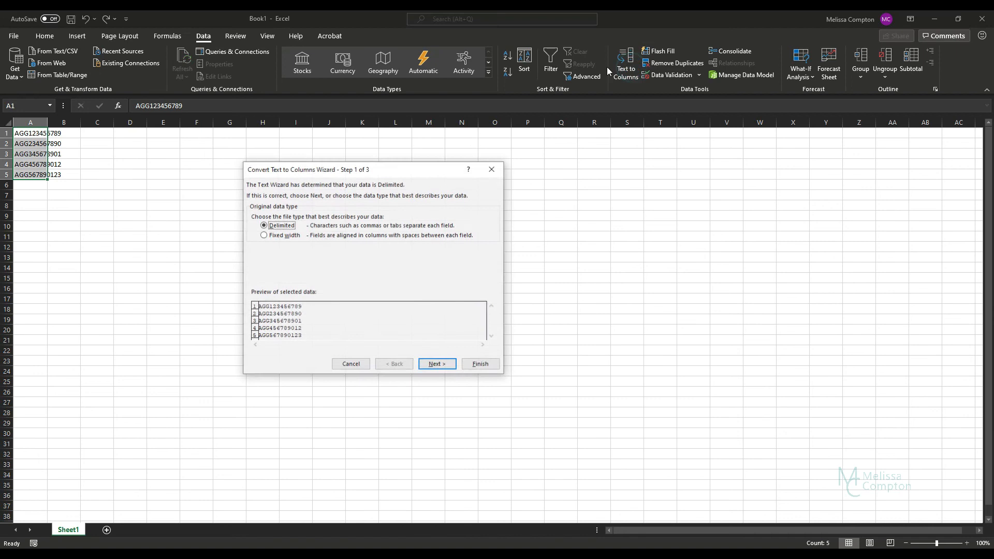
left_click(267, 236)
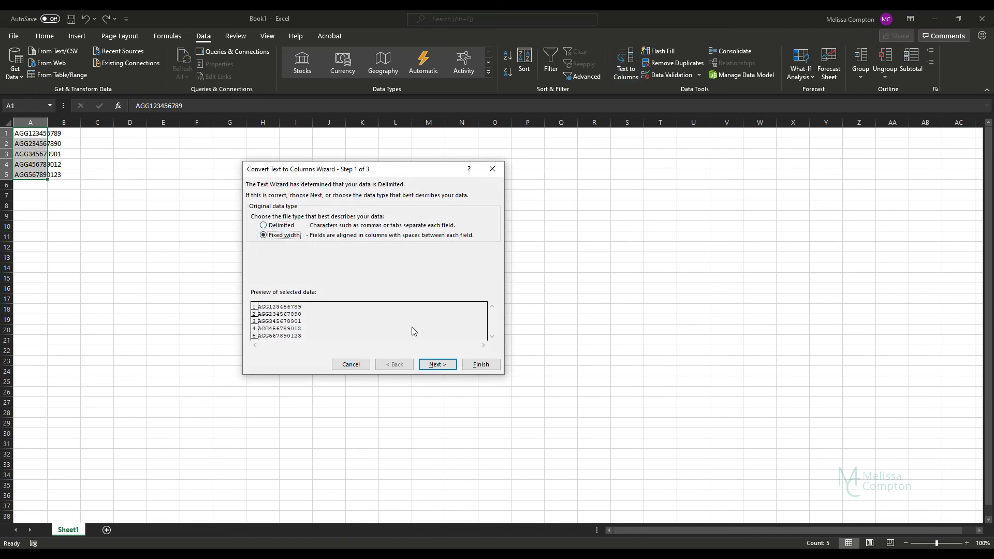
left_click(436, 365)
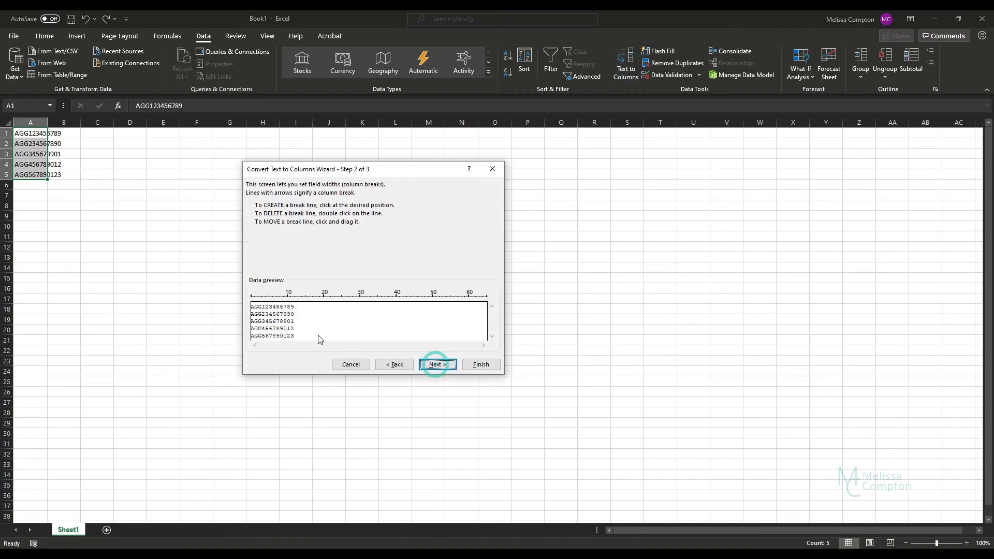
left_click(276, 311)
left_click(445, 365)
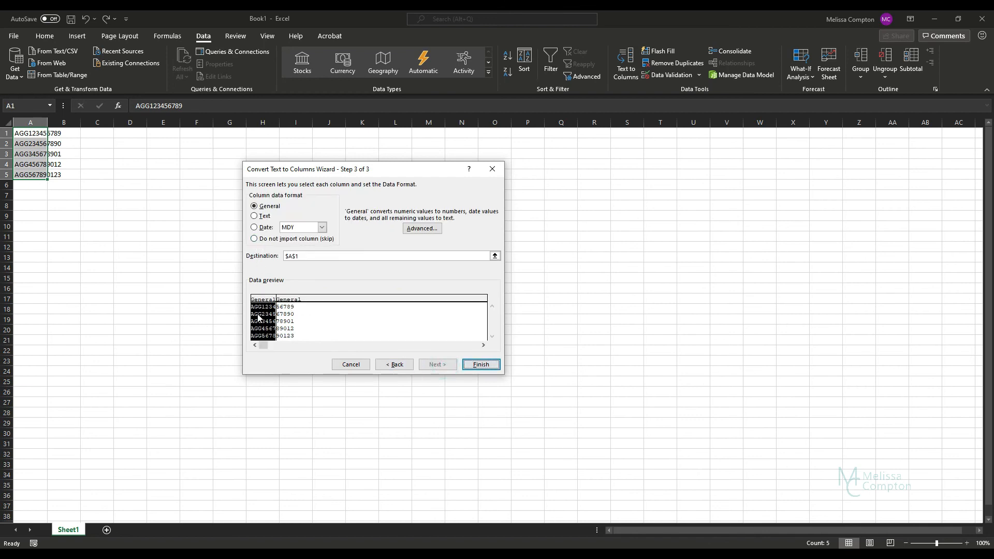
left_click(291, 321)
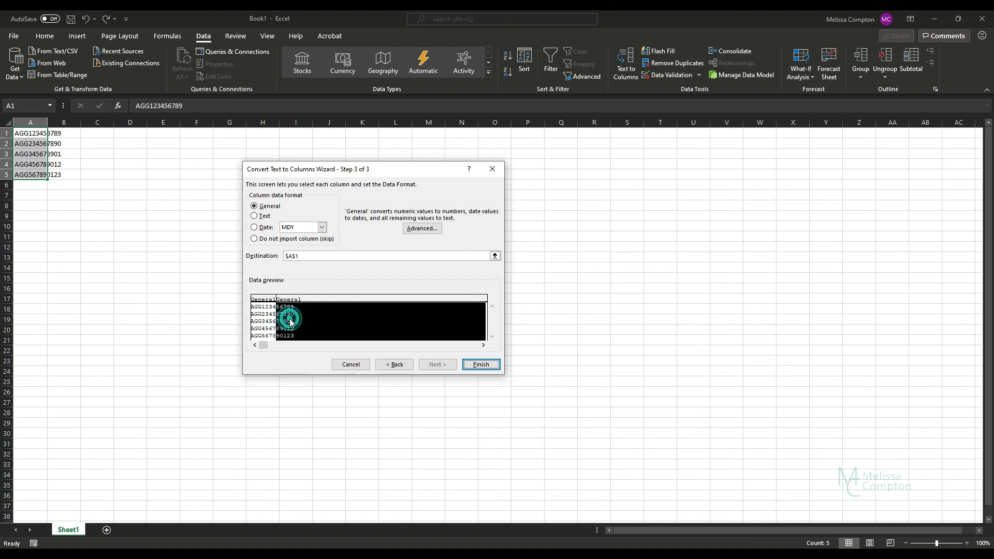
left_click(255, 240)
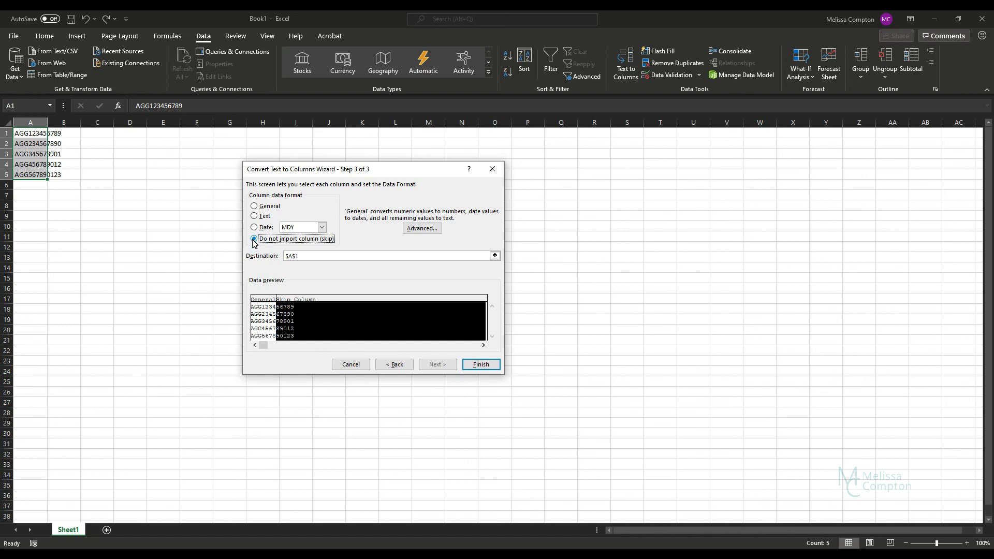
left_click(489, 365)
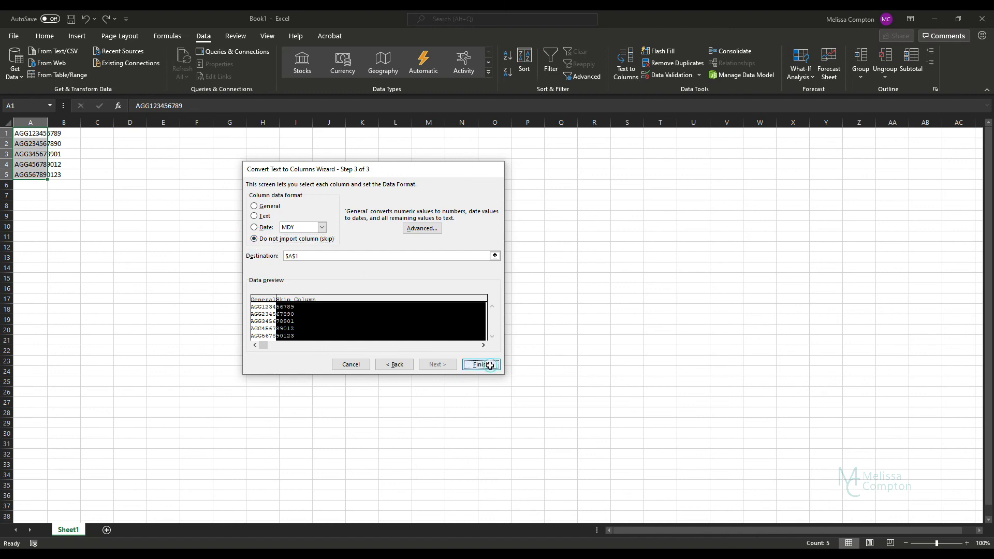
left_click(78, 151)
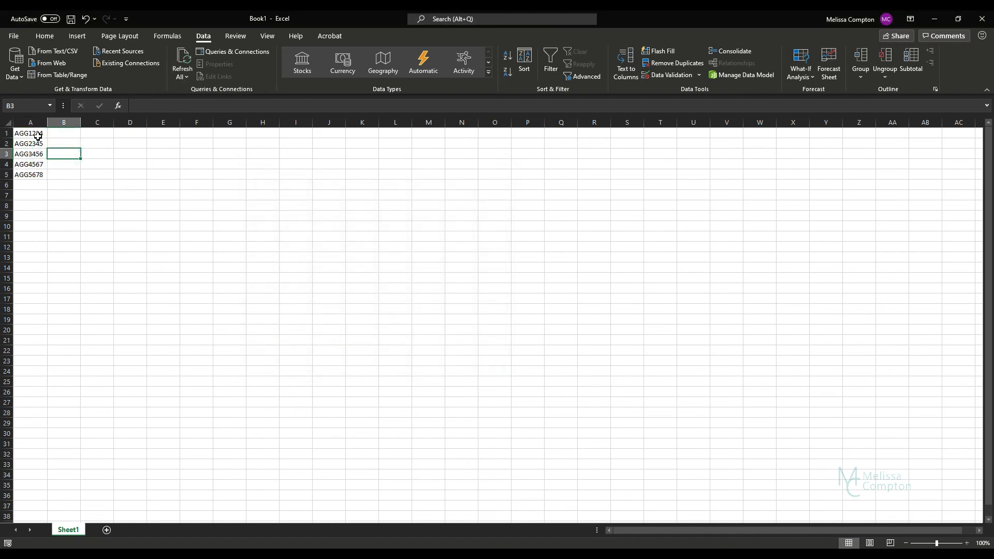